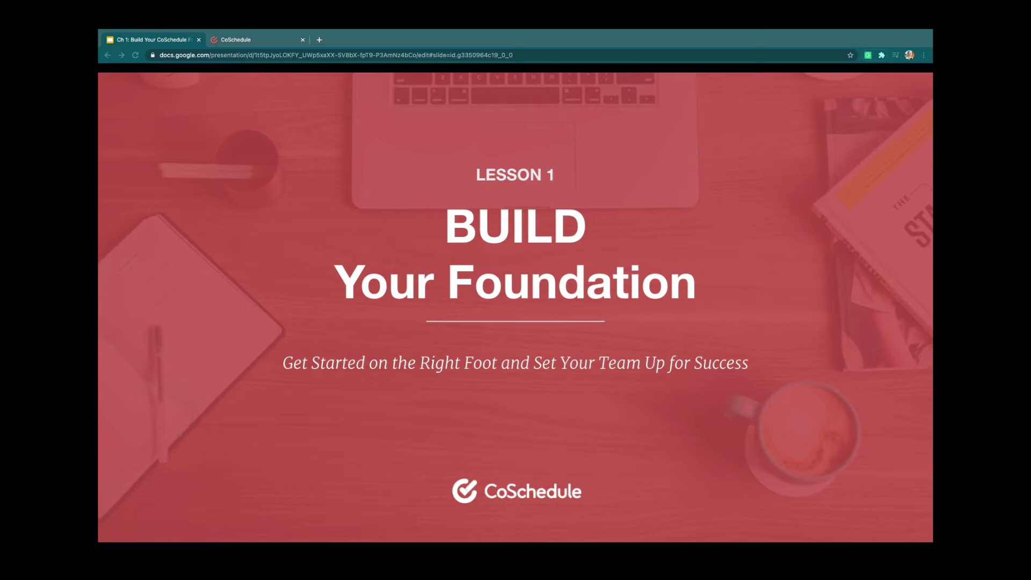
Advance the slides past Lesson Outcomes to the 'You've come to CoSchedule with the promise of:' slide
{"action": "key", "text": "Right"}
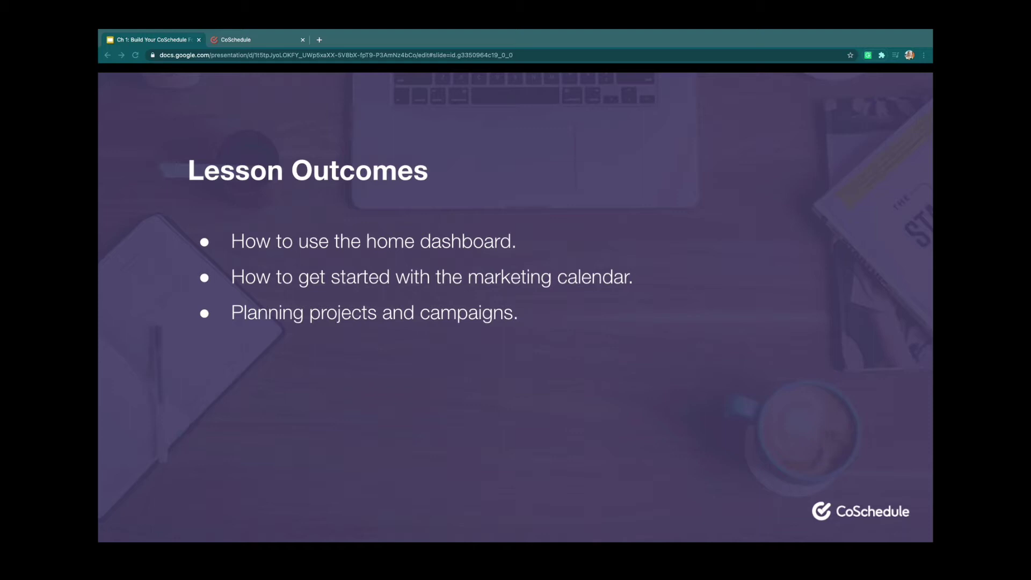
{"action": "key", "text": "Right"}
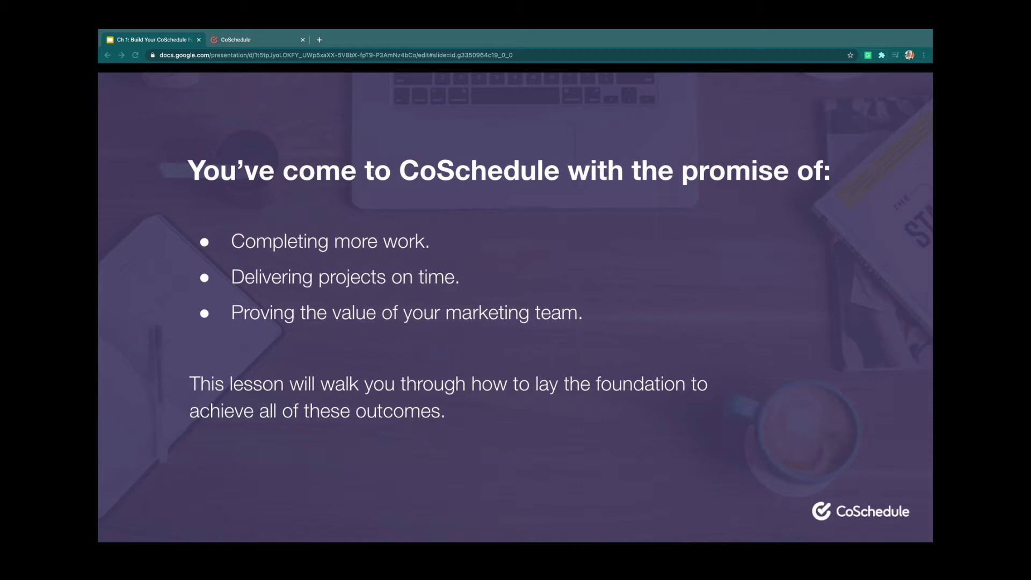
{"action": "key", "text": "Right"}
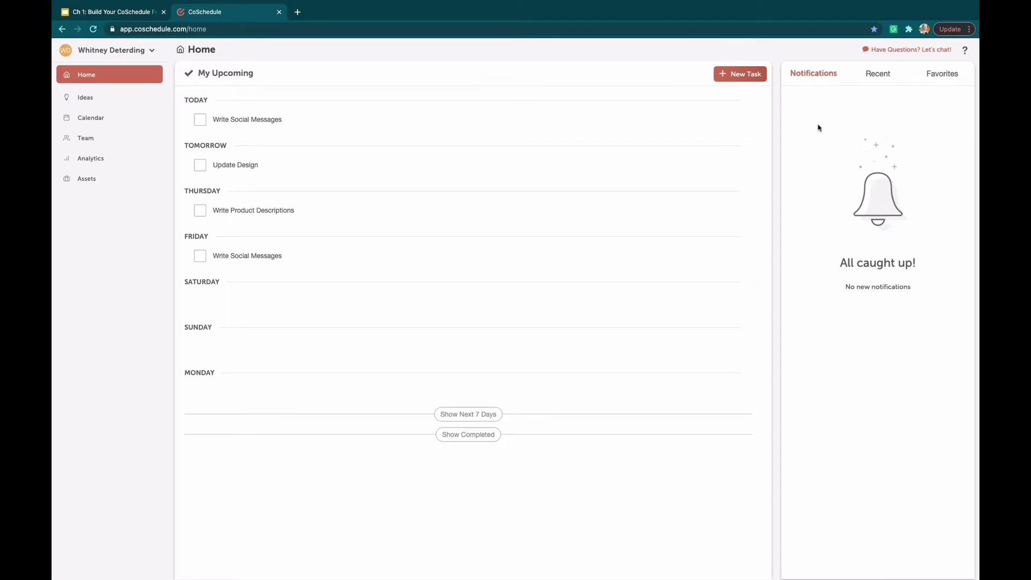
Switch the Home side panel to Recent, then Favorites, showing the AutoCrib one-pager tear sheet
{"action": "left_click", "coordinate": [879, 75]}
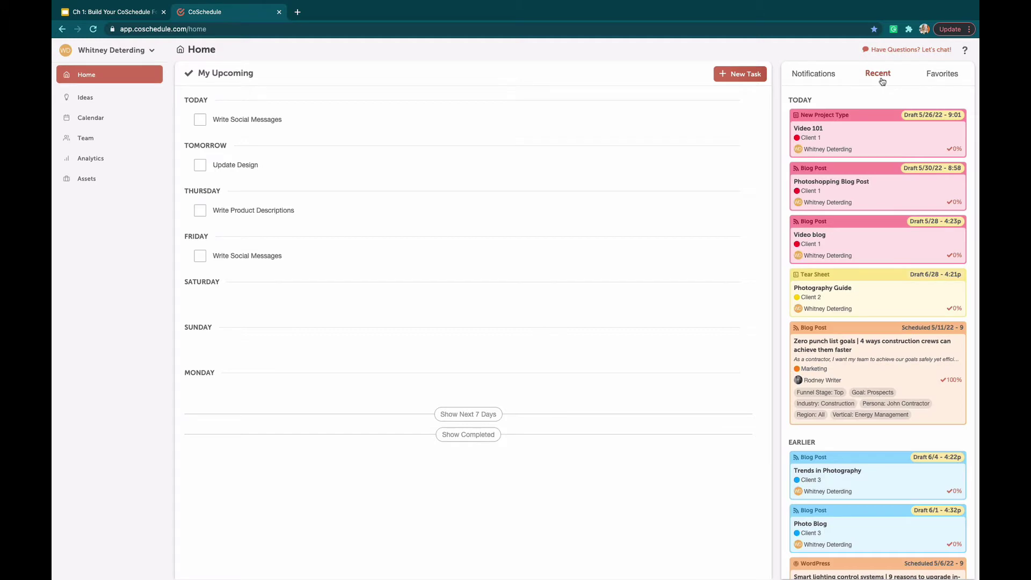
{"action": "left_click", "coordinate": [950, 75]}
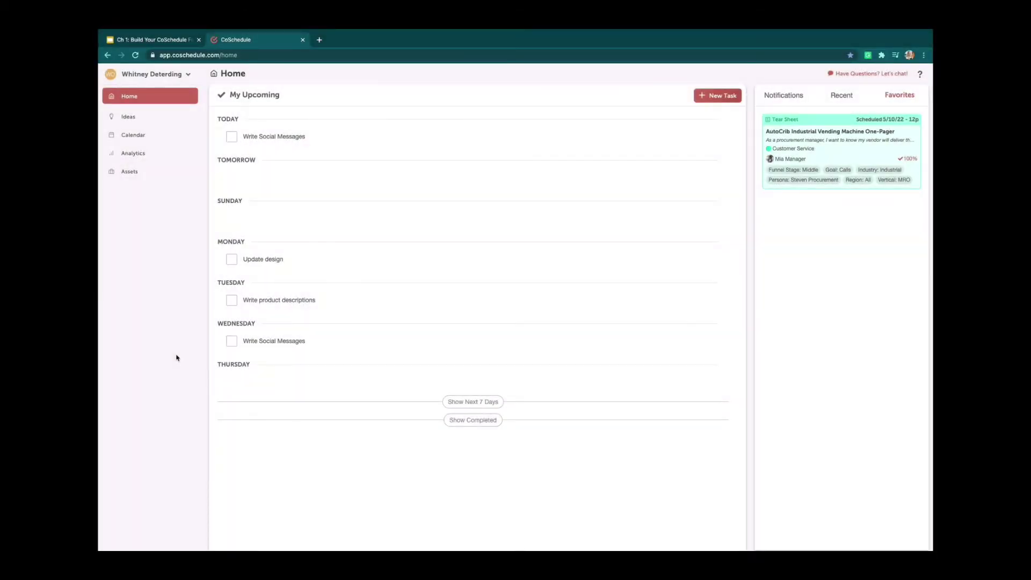
Open the Marketing Calendar from the left sidebar
{"action": "left_click", "coordinate": [139, 139]}
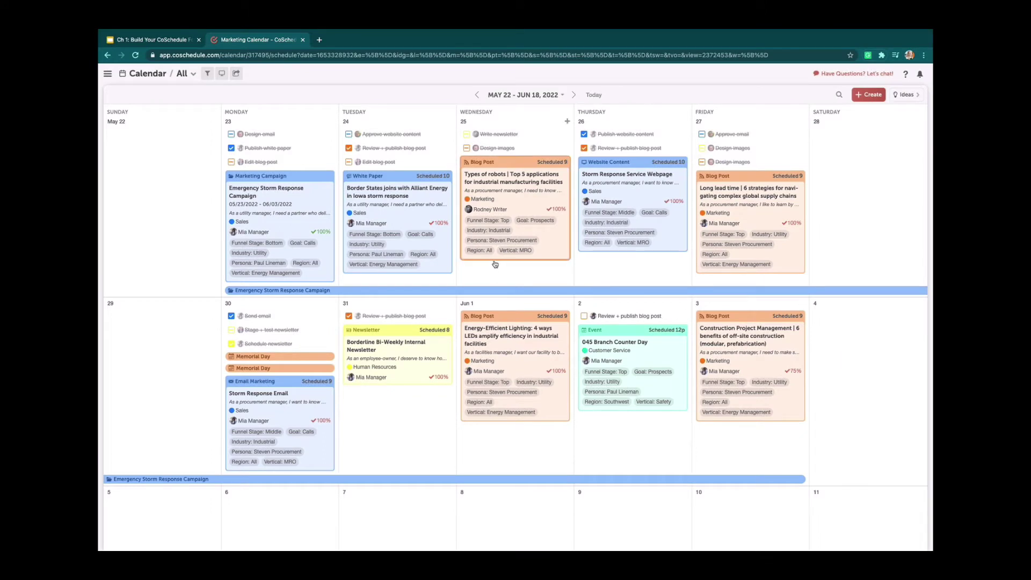
{"action": "left_click", "coordinate": [503, 223]}
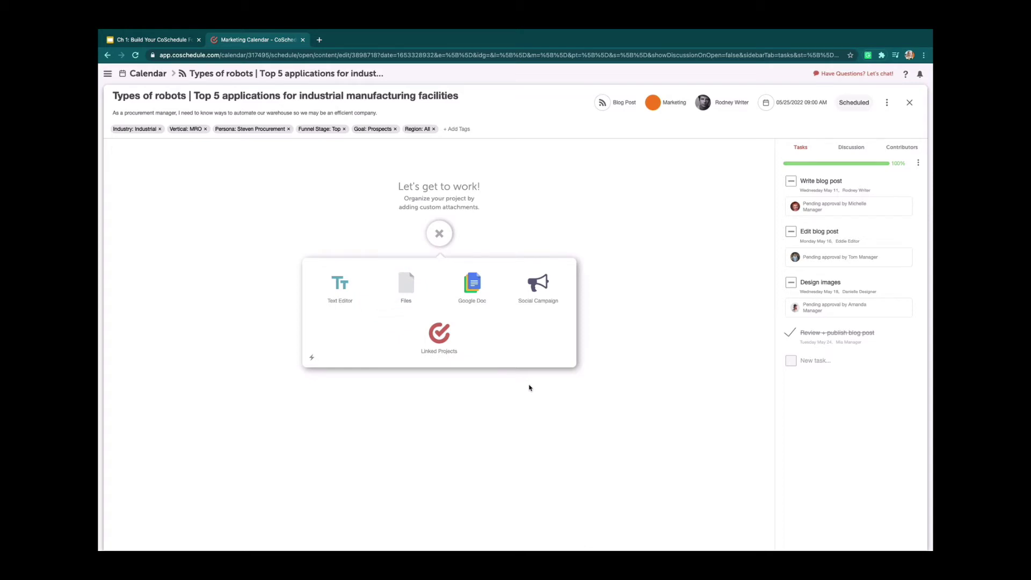
{"action": "left_click", "coordinate": [911, 104]}
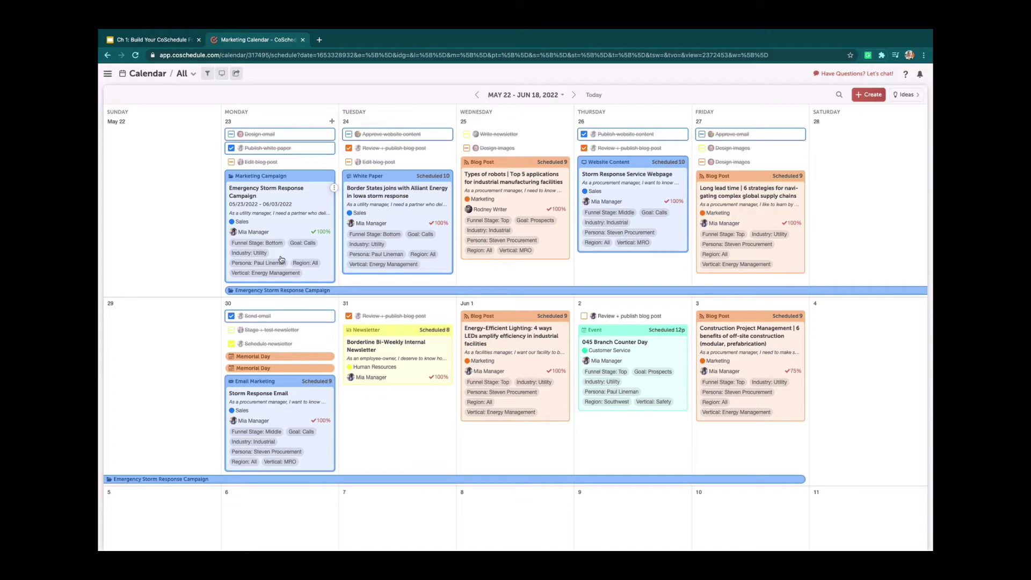
{"action": "left_click", "coordinate": [281, 260]}
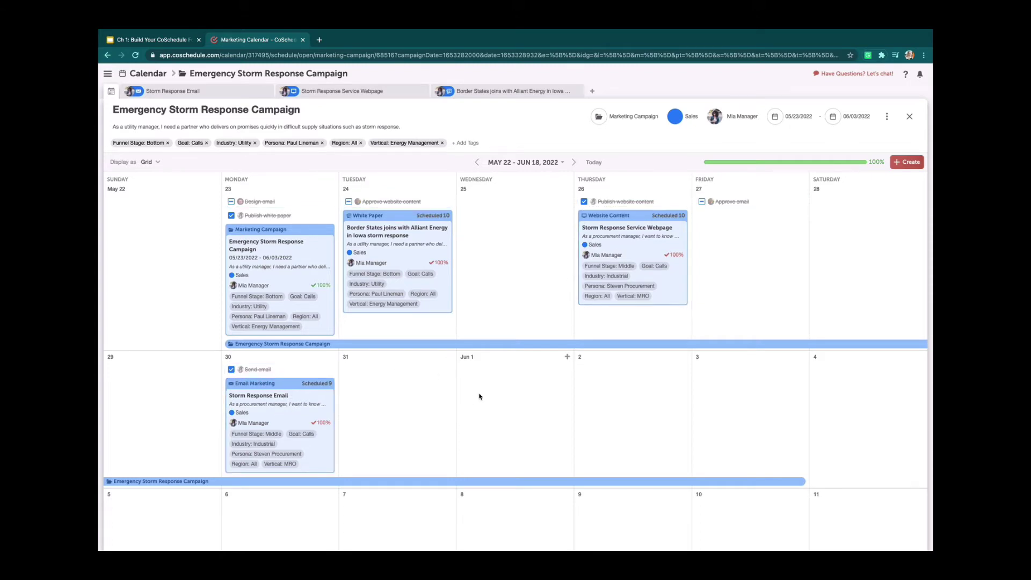
{"action": "scroll", "coordinate": [547, 387], "scroll_direction": "down", "scroll_amount": 3}
{"action": "scroll", "coordinate": [548, 388], "scroll_direction": "up", "scroll_amount": 3}
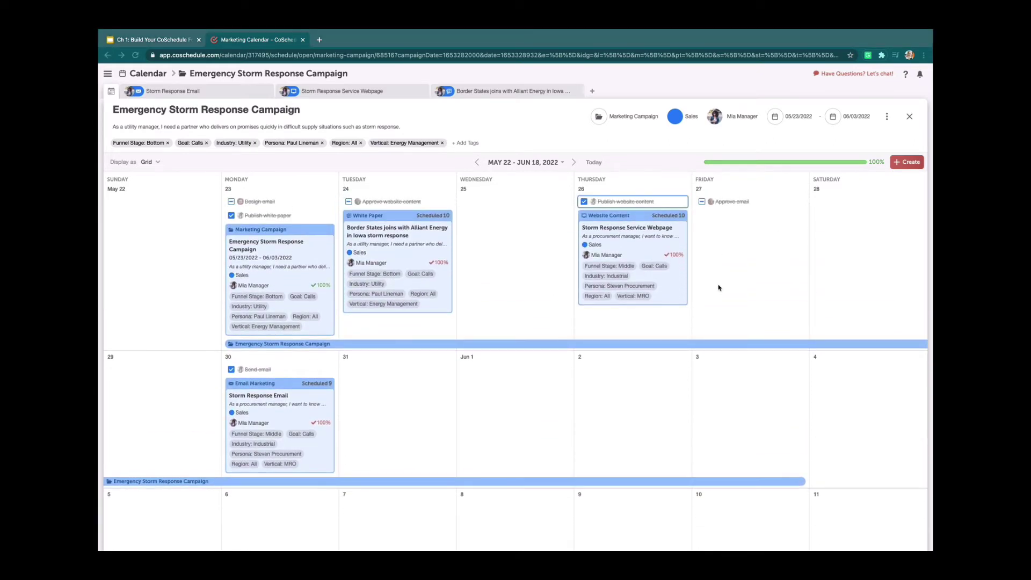
{"action": "left_click", "coordinate": [908, 117]}
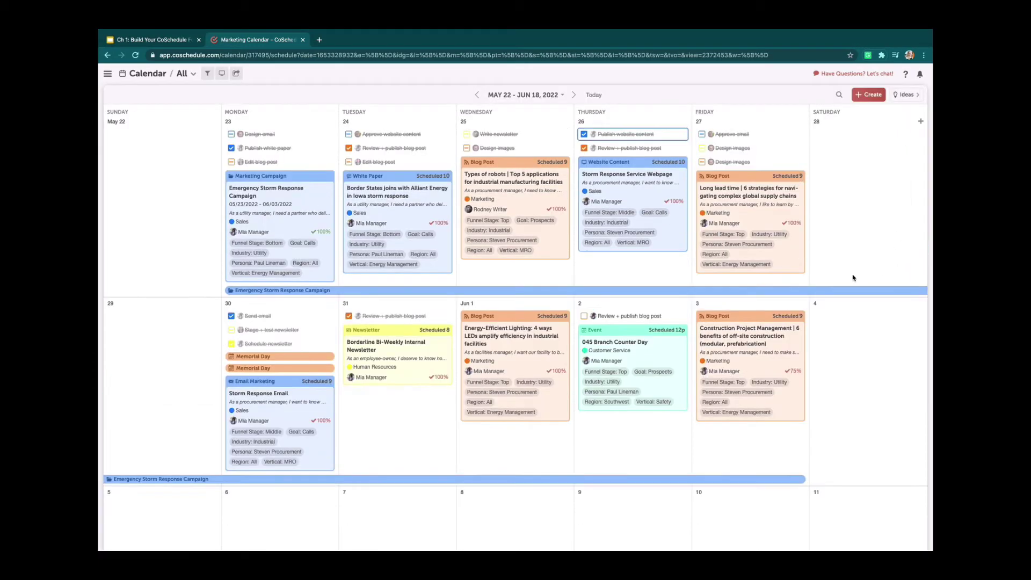
Scroll the calendar down and back up to review the May 2022 entries
{"action": "scroll", "coordinate": [836, 327], "scroll_direction": "down", "scroll_amount": 3}
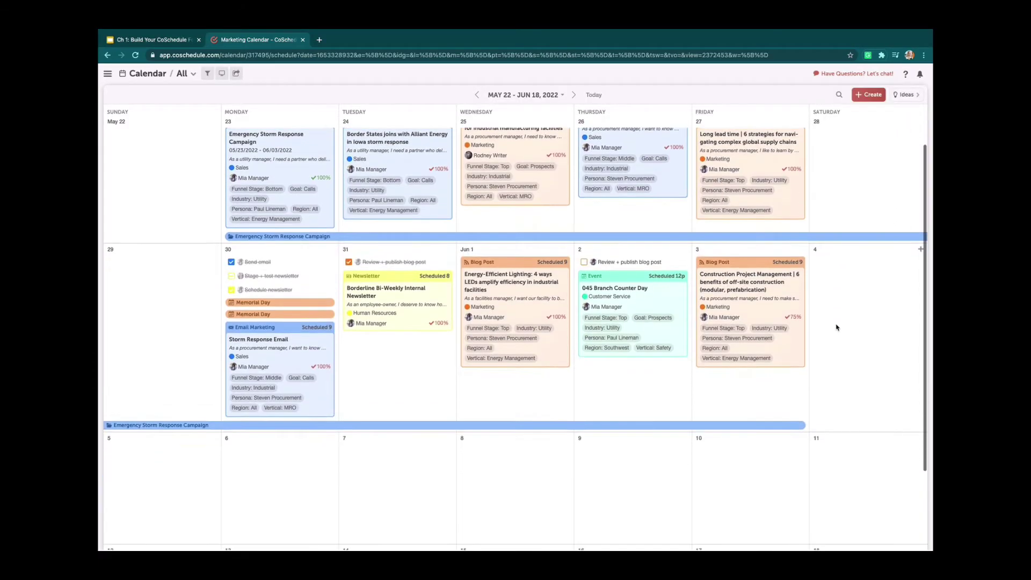
{"action": "scroll", "coordinate": [836, 328], "scroll_direction": "up", "scroll_amount": 3}
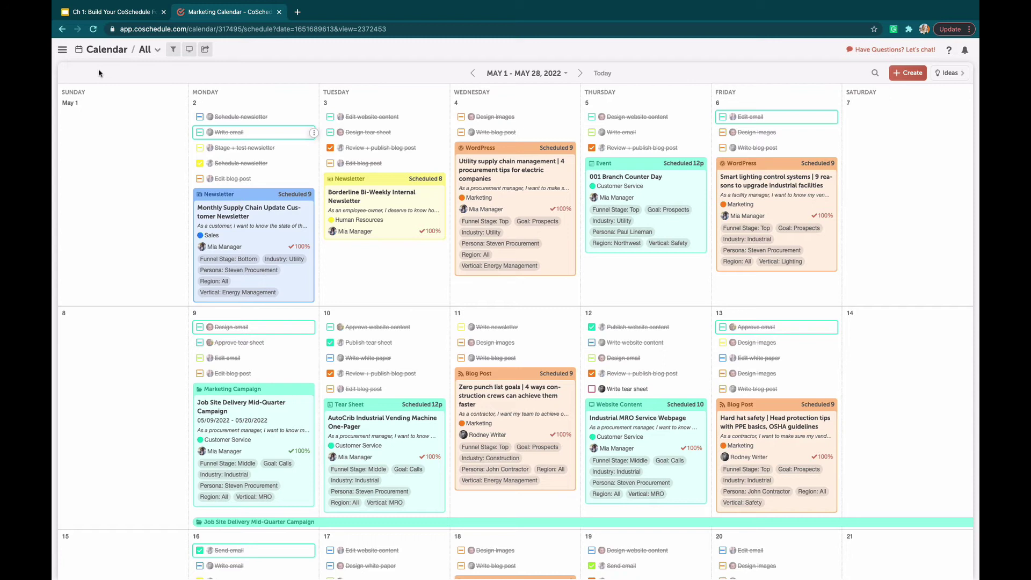
{"action": "left_click", "coordinate": [62, 50]}
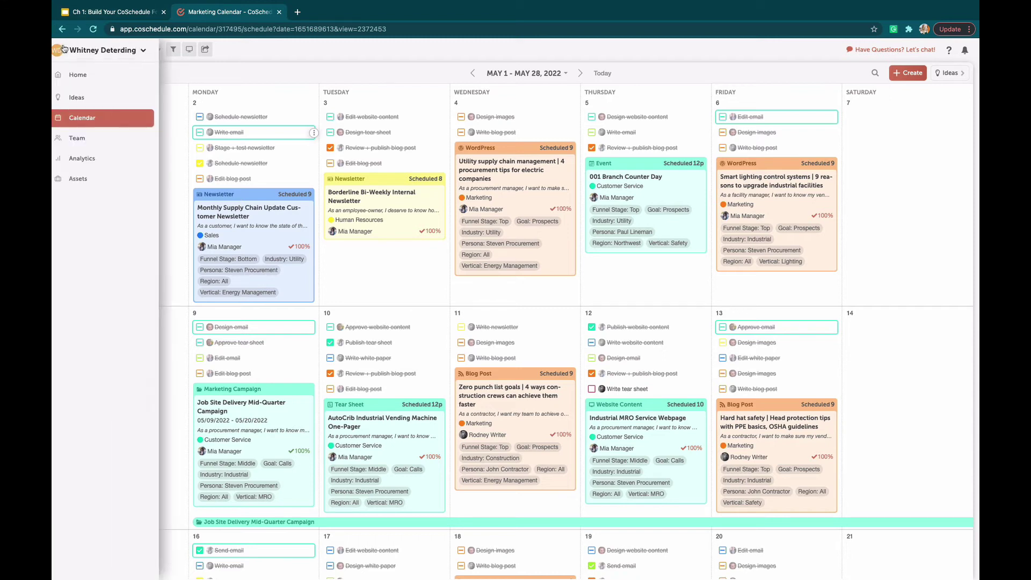
{"action": "left_click", "coordinate": [94, 51]}
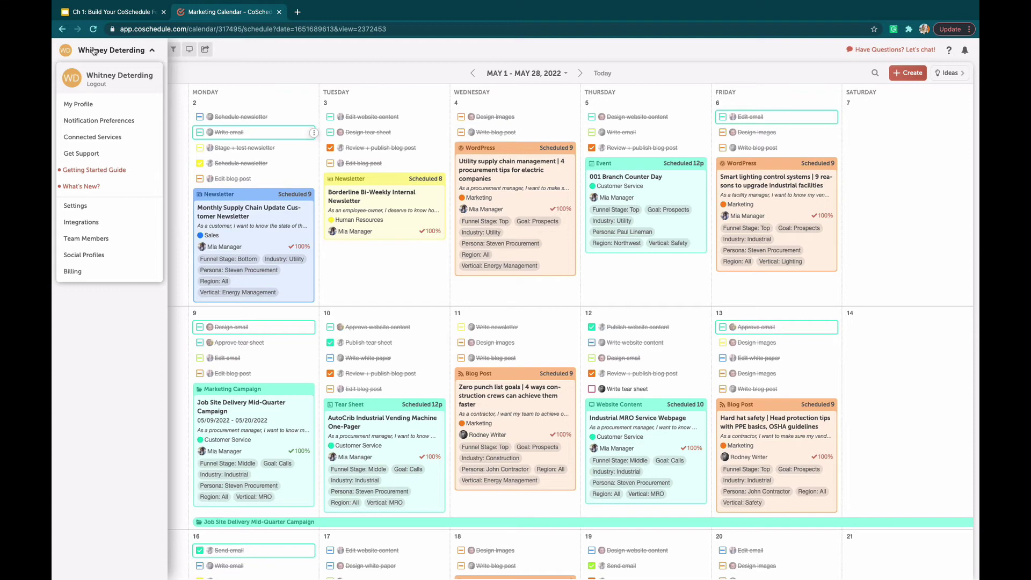
{"action": "left_click", "coordinate": [123, 299]}
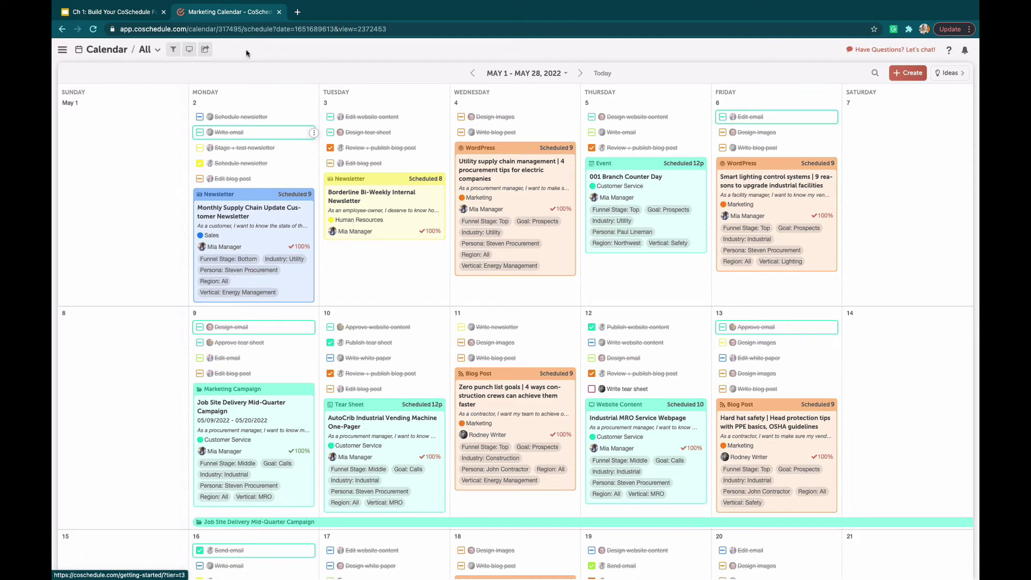
{"action": "left_click", "coordinate": [146, 50]}
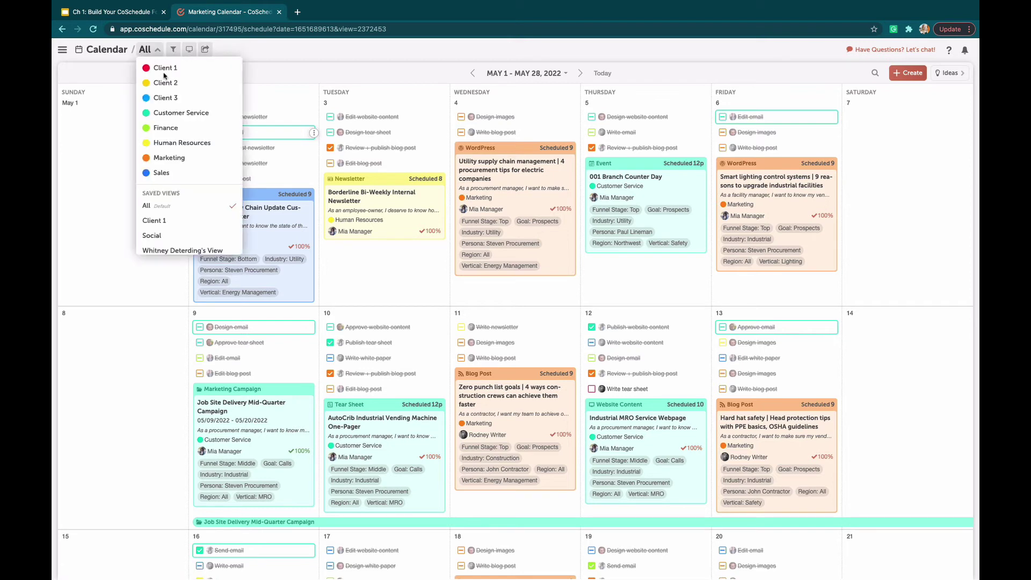
{"action": "scroll", "coordinate": [186, 202], "scroll_direction": "down", "scroll_amount": 1}
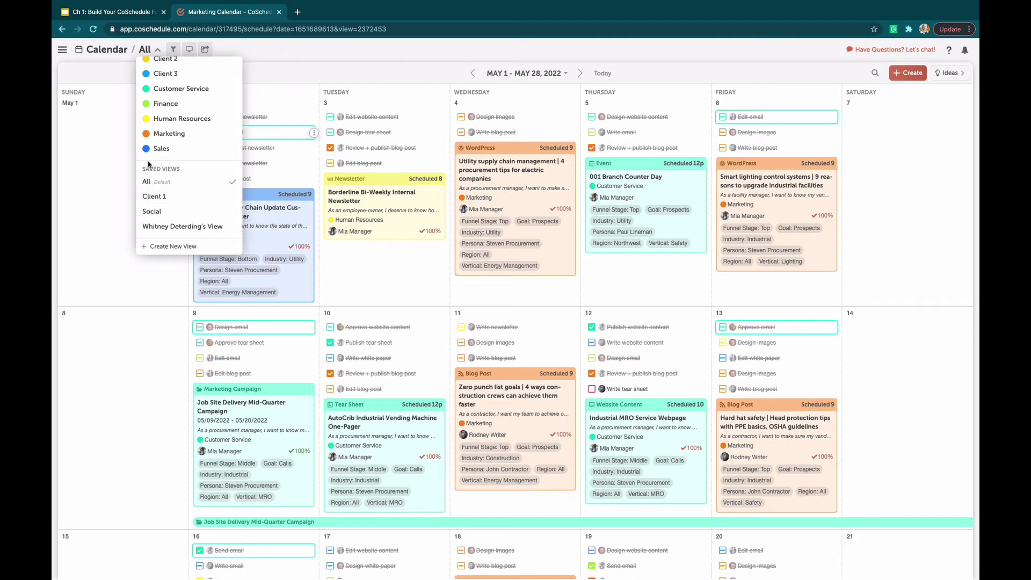
{"action": "left_click", "coordinate": [104, 49]}
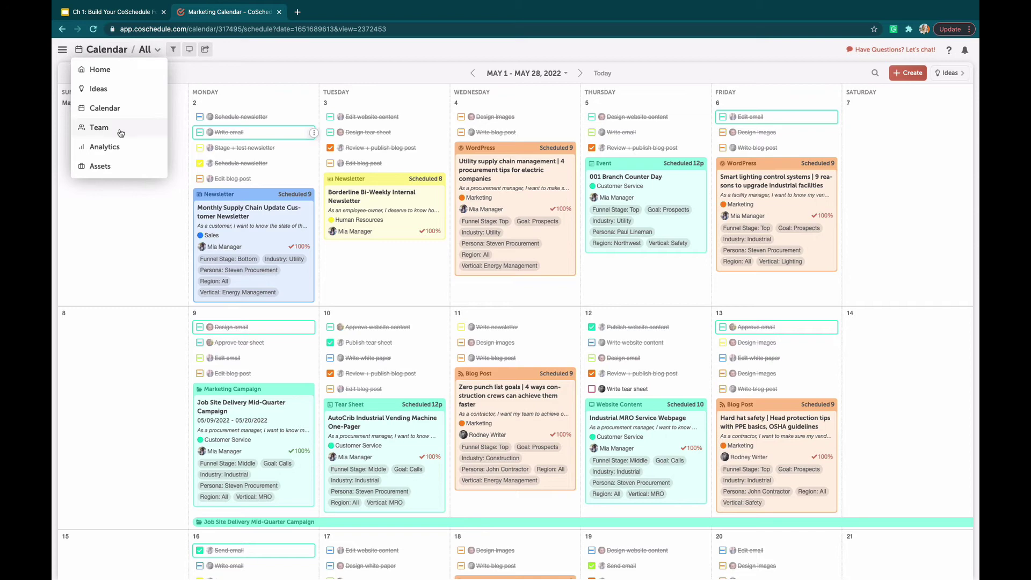
{"action": "left_click", "coordinate": [271, 48]}
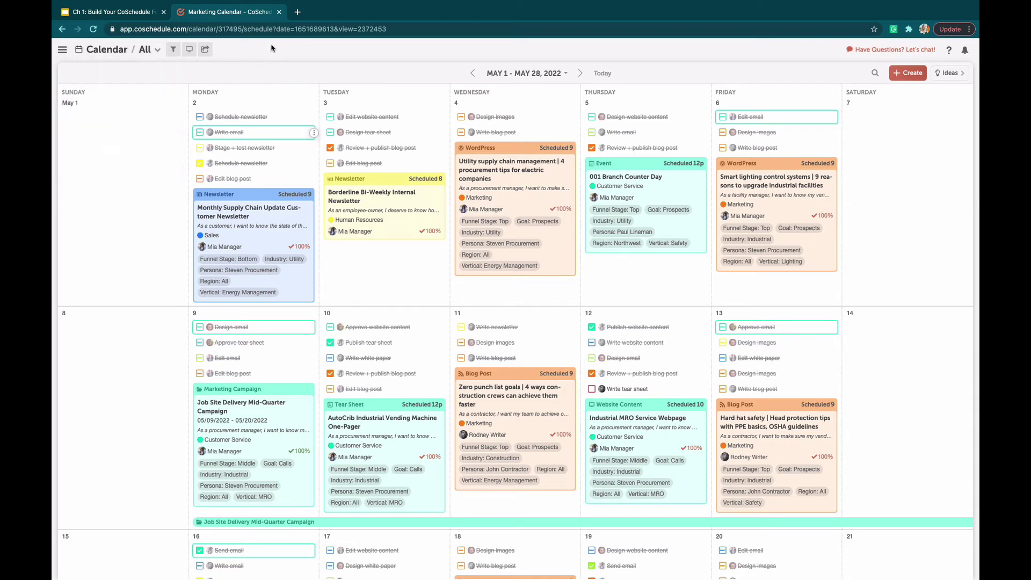
{"action": "left_click", "coordinate": [172, 49]}
{"action": "left_click", "coordinate": [208, 49]}
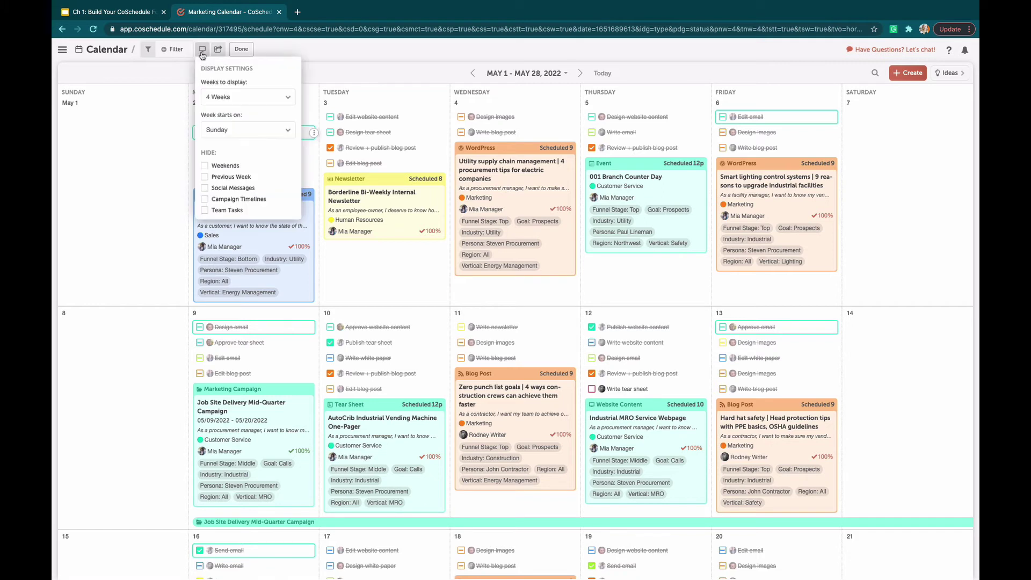
{"action": "left_click", "coordinate": [219, 52]}
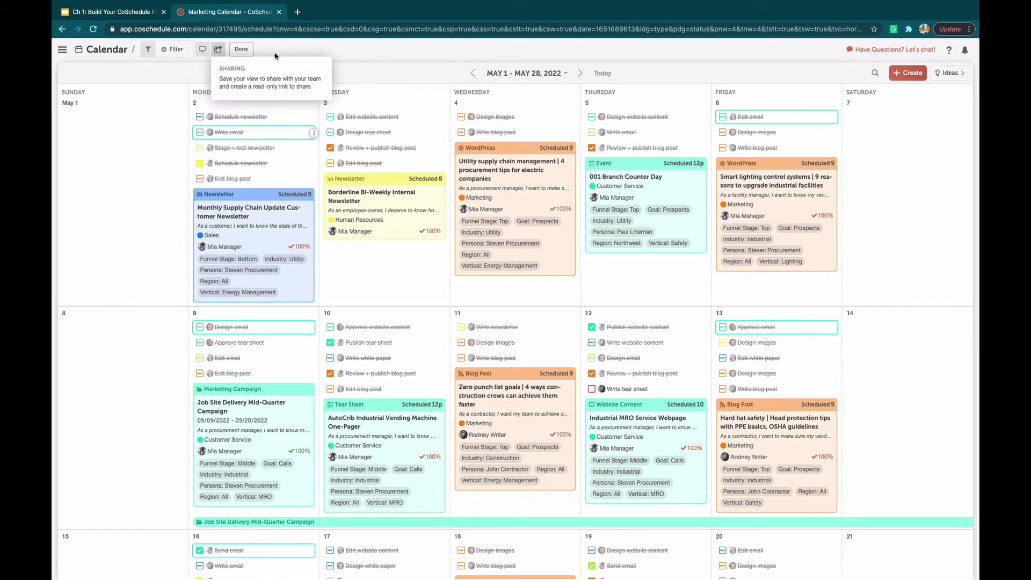
{"action": "left_click", "coordinate": [245, 51]}
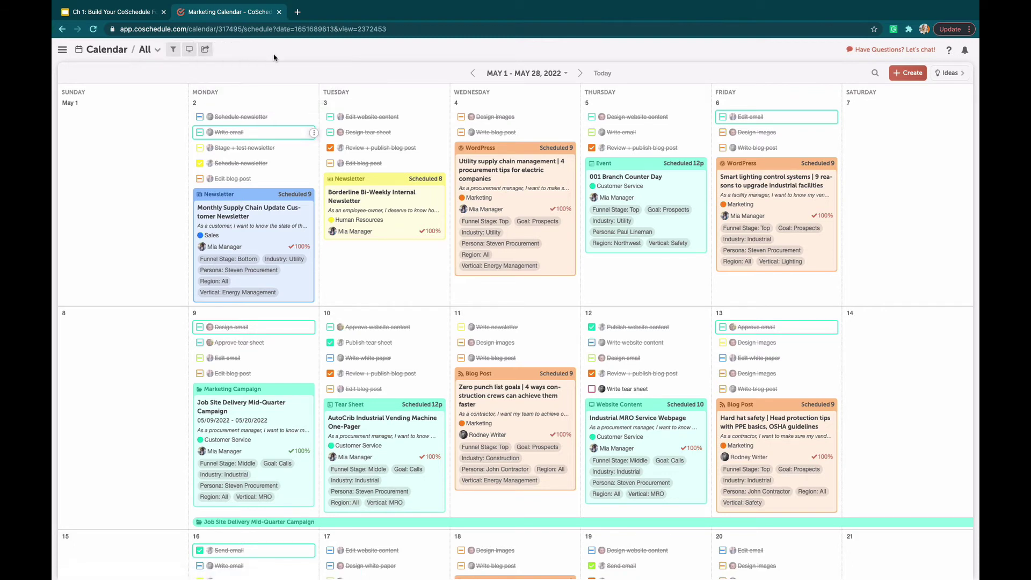
Search the calendar for 'con' to list matching blog posts like 'Construction Supply Chain Management'
{"action": "left_click", "coordinate": [527, 79]}
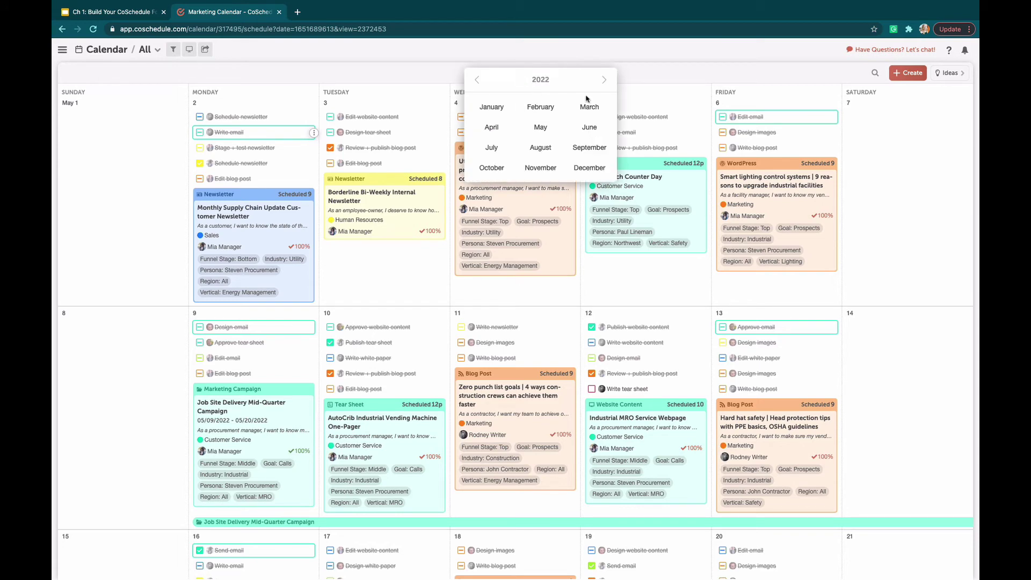
{"action": "left_click", "coordinate": [465, 89]}
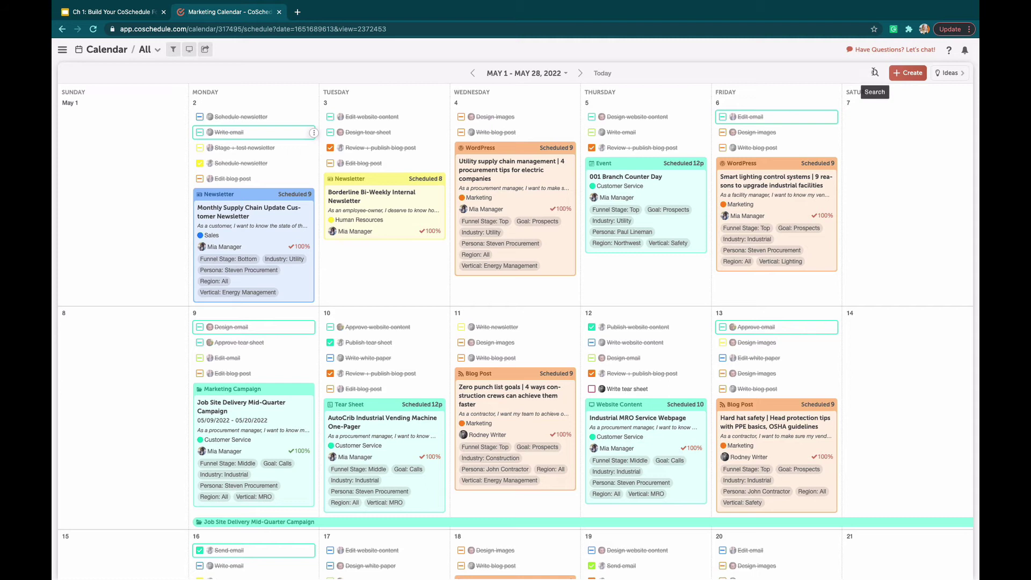
{"action": "left_click", "coordinate": [874, 74]}
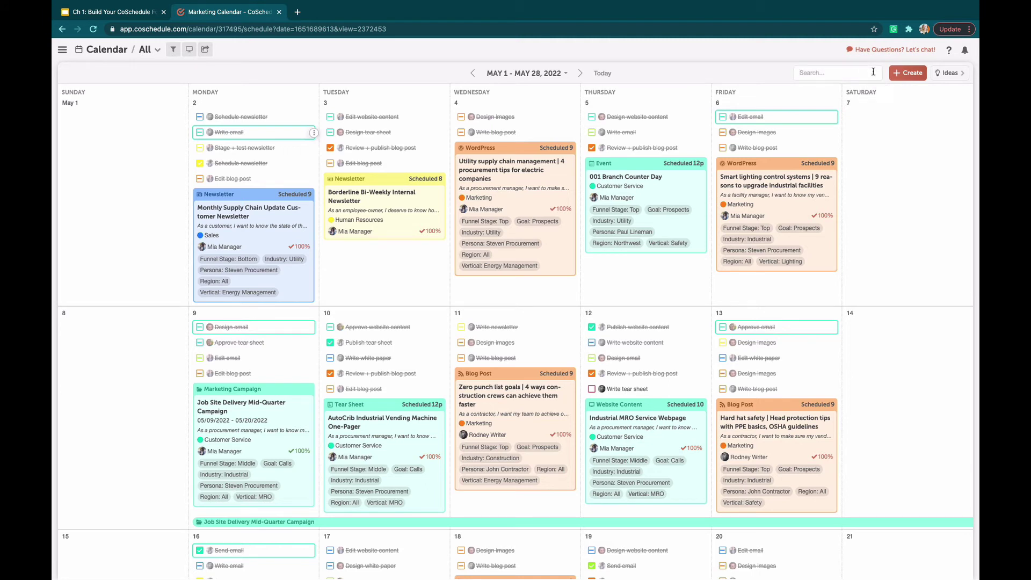
{"action": "type", "text": "con"}
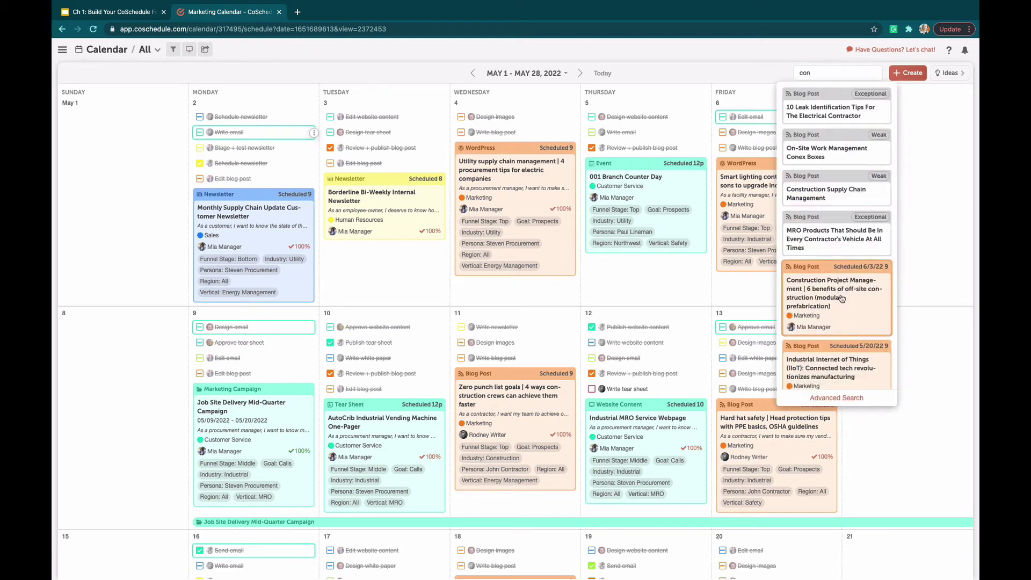
Dismiss the 'con' search results to return to the full May calendar
{"action": "left_click", "coordinate": [938, 211]}
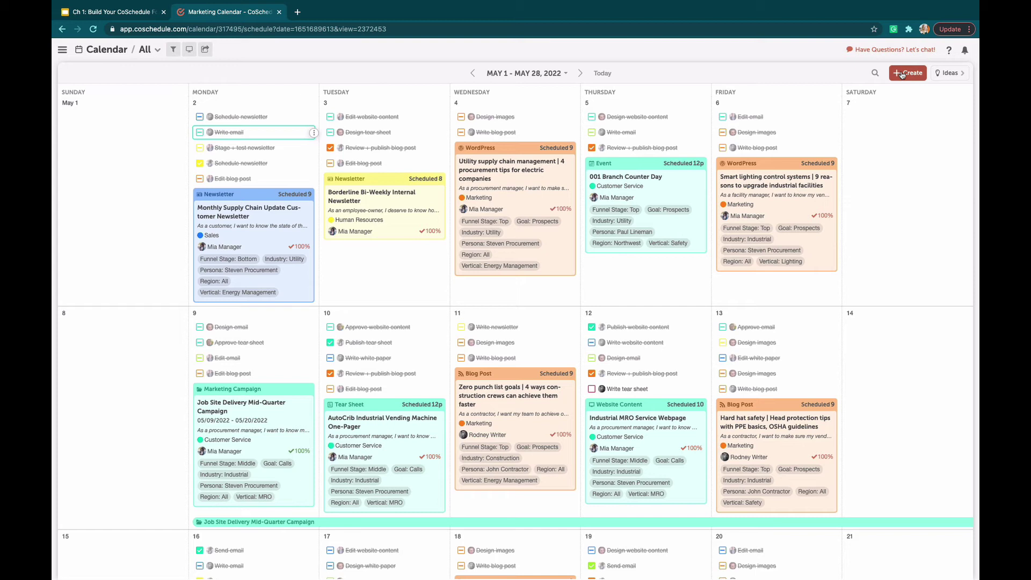
{"action": "mouse_move", "coordinate": [834, 104]}
Show the content Ideas panel, then hide it so the May calendar widens
{"action": "left_click", "coordinate": [948, 74]}
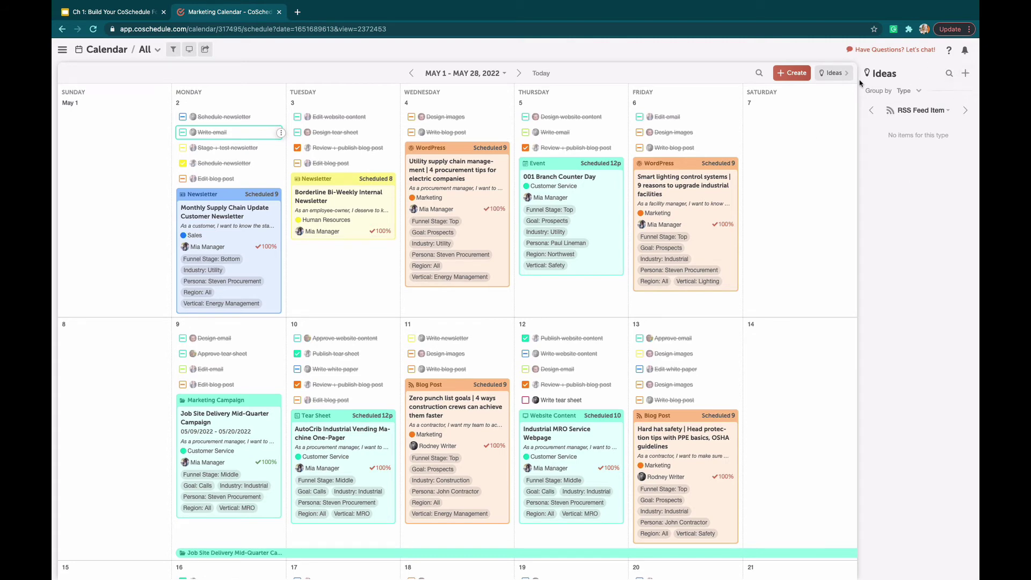
{"action": "left_click", "coordinate": [834, 73]}
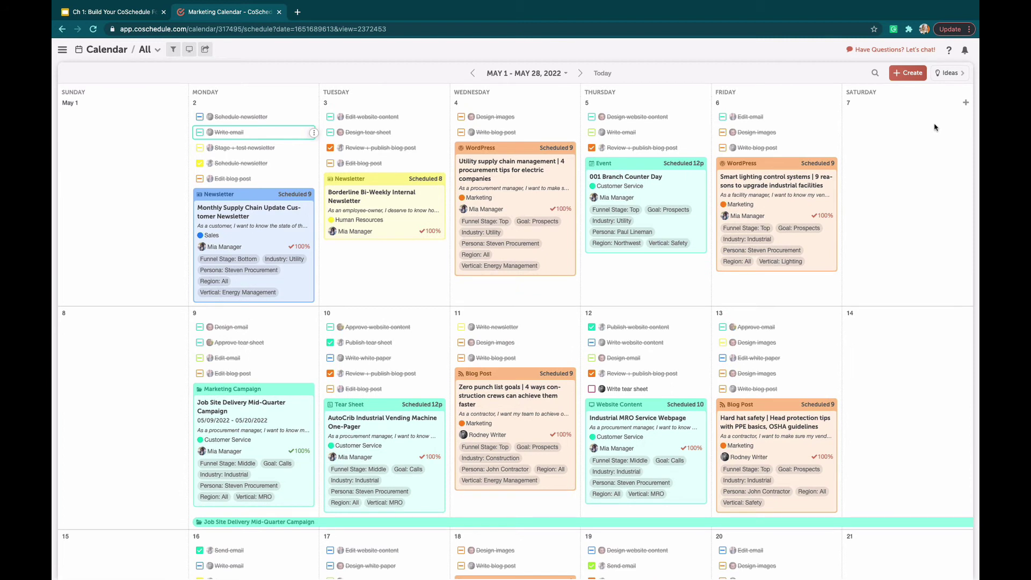
Check the Notifications bell and the help Support Center resources
{"action": "left_click", "coordinate": [965, 50]}
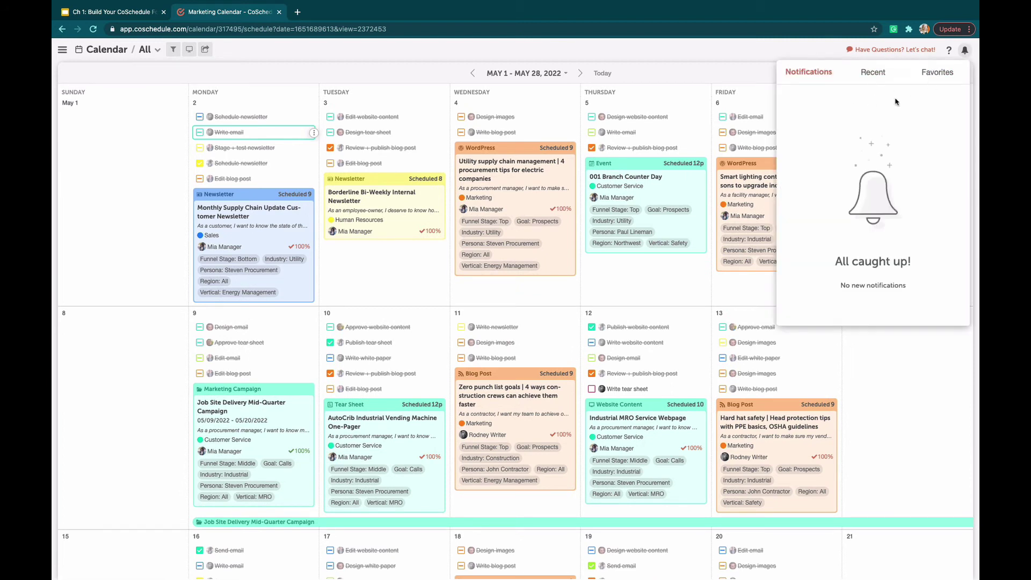
{"action": "left_click", "coordinate": [950, 50]}
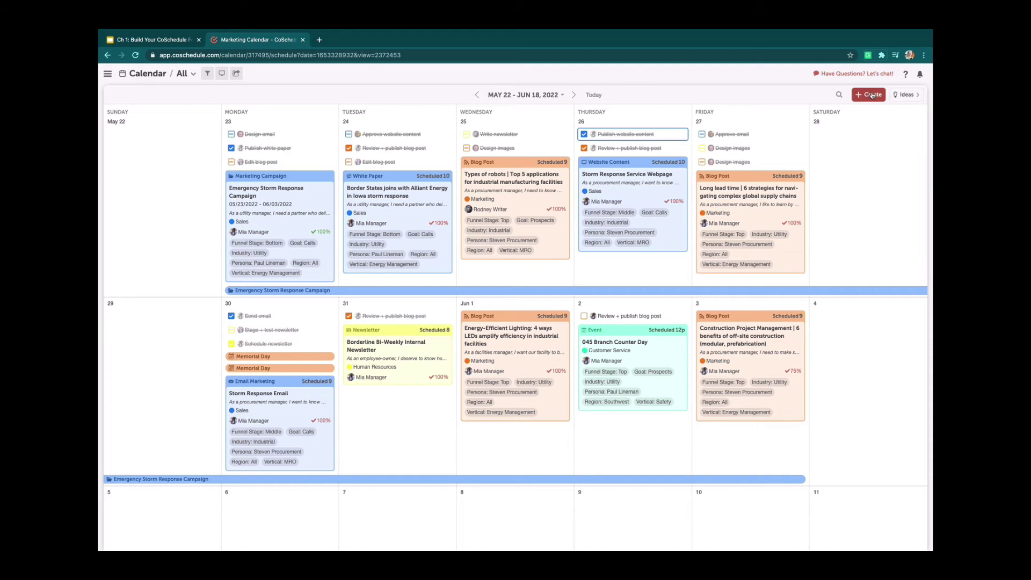
Create a Video project 'test project' on Friday May 27, labelled Customer Service
{"action": "left_click", "coordinate": [802, 122]}
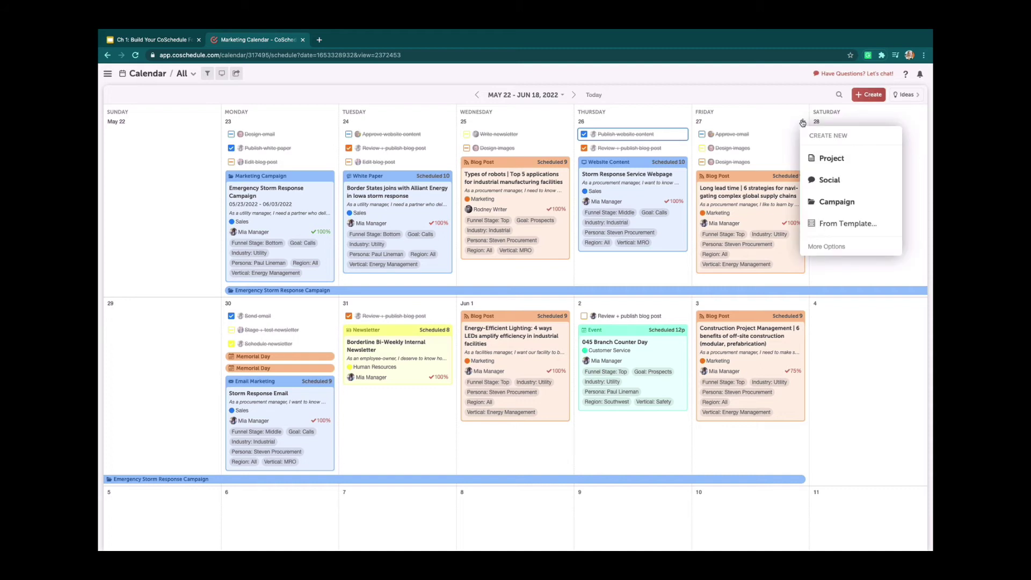
{"action": "left_click", "coordinate": [846, 158]}
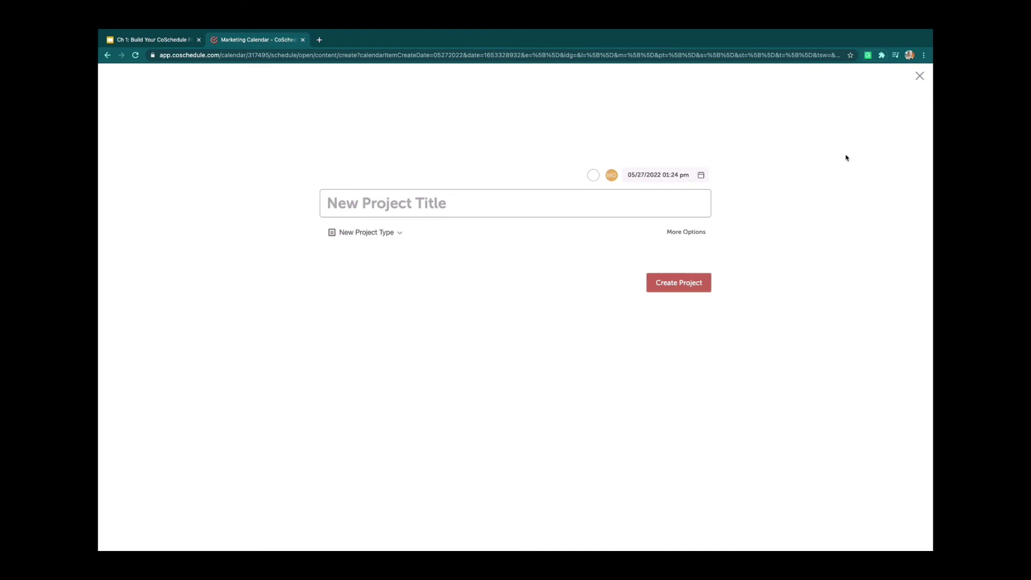
{"action": "type", "text": "t"}
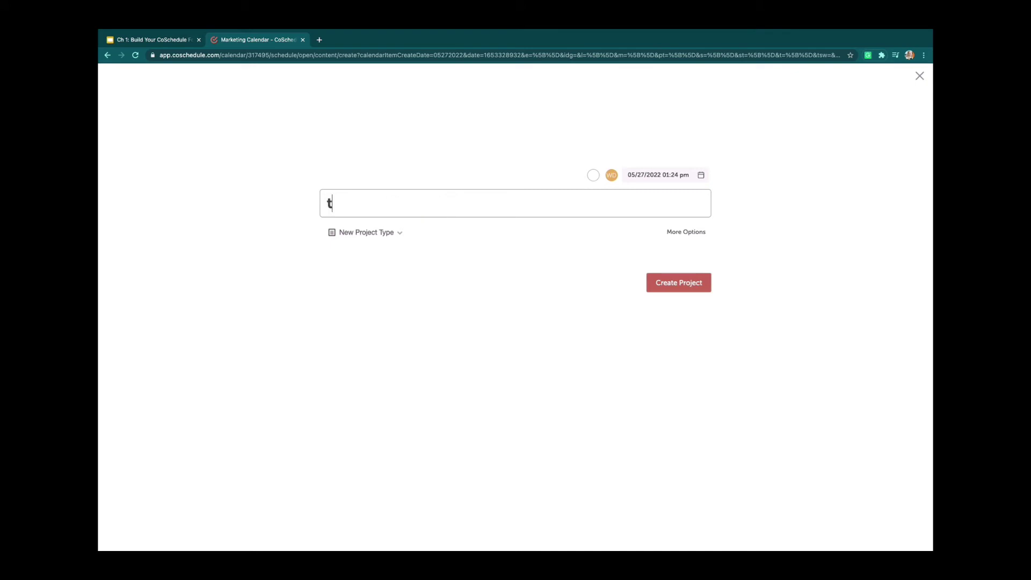
{"action": "type", "text": "est project"}
{"action": "left_click", "coordinate": [593, 175]}
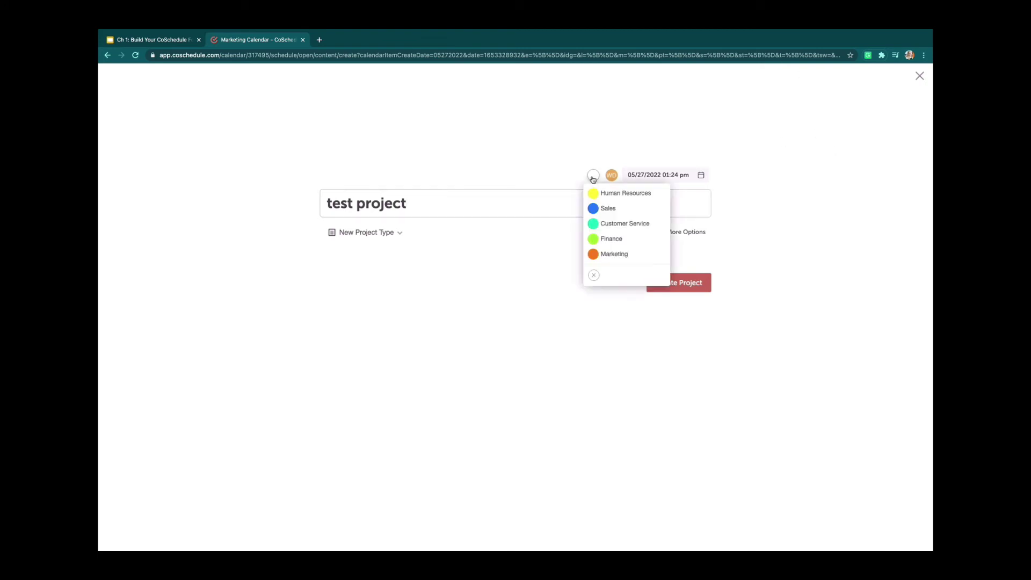
{"action": "left_click", "coordinate": [612, 225]}
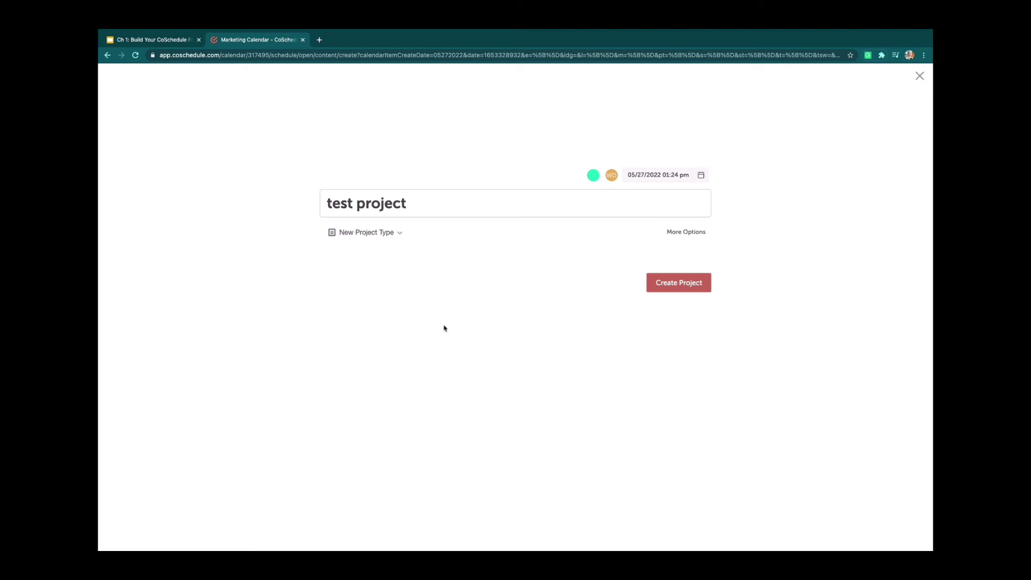
{"action": "left_click", "coordinate": [390, 234]}
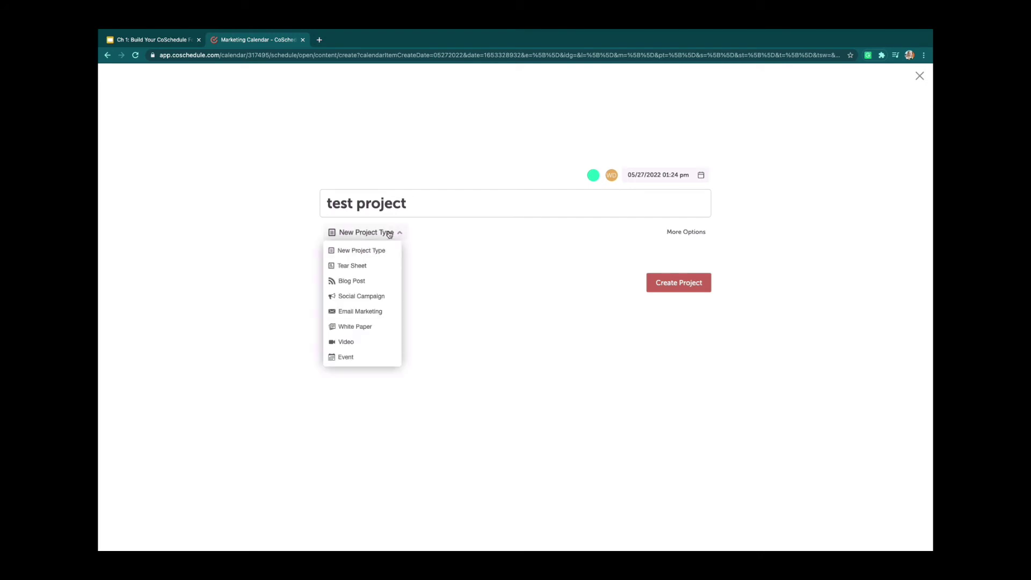
{"action": "left_click", "coordinate": [358, 344]}
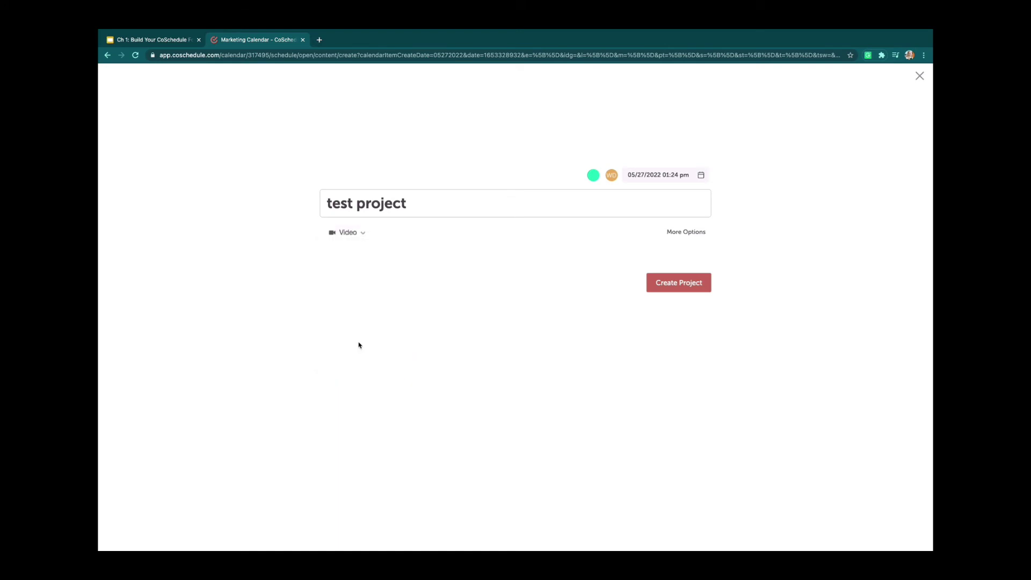
{"action": "left_click", "coordinate": [670, 283]}
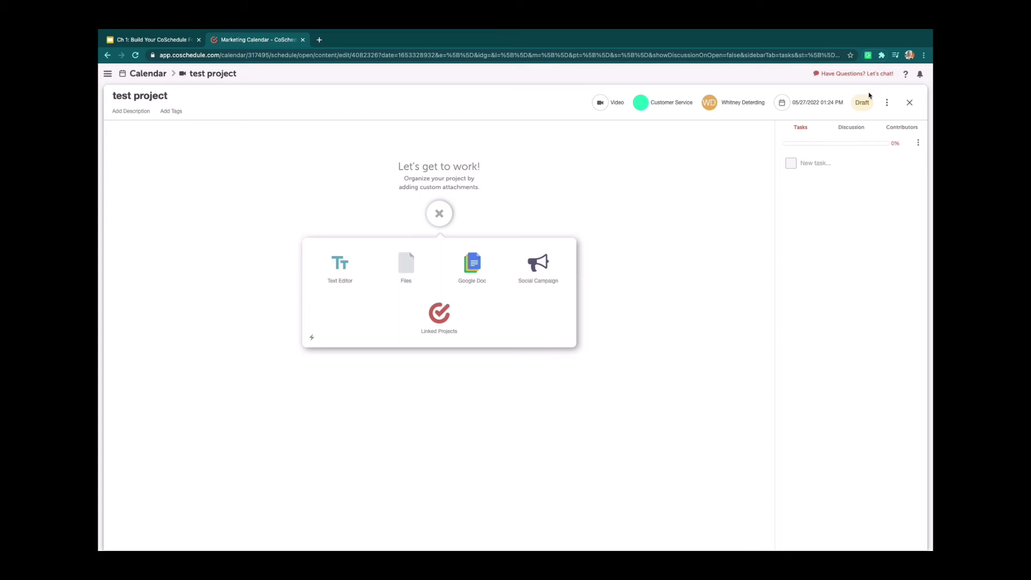
Close the test project and start a new item, bringing up the Marketing Campaign form
{"action": "left_click", "coordinate": [908, 102]}
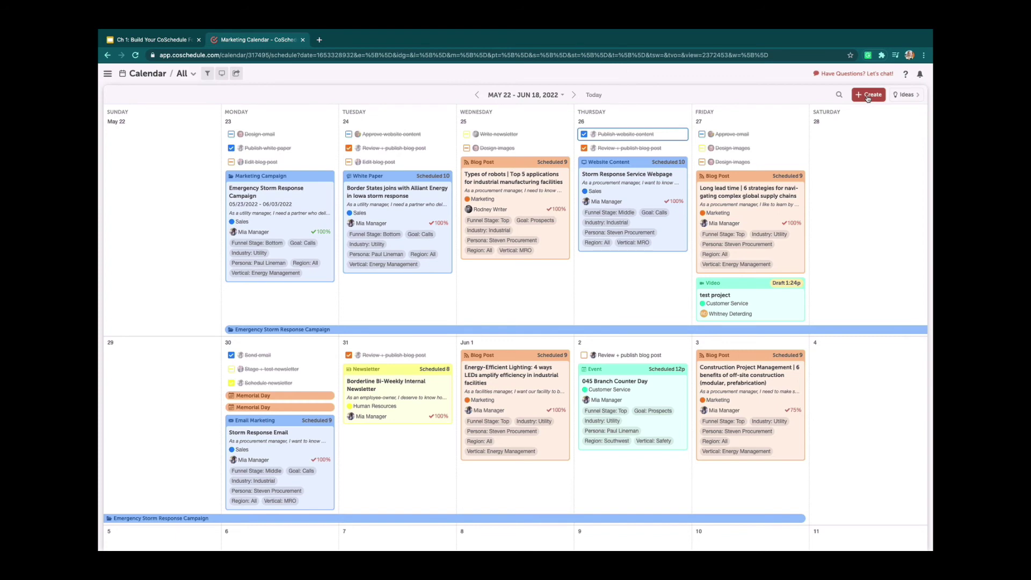
{"action": "left_click", "coordinate": [868, 98]}
Create a Marketing-labelled campaign 'test marketing campaign' with end date 04/30/2021
{"action": "left_click", "coordinate": [827, 181]}
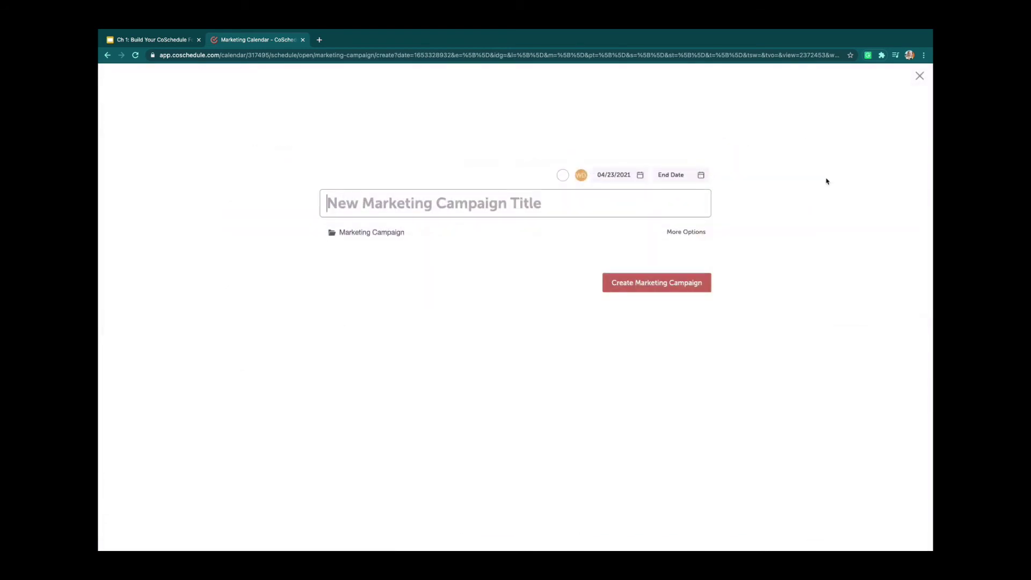
{"action": "type", "text": "test ma"}
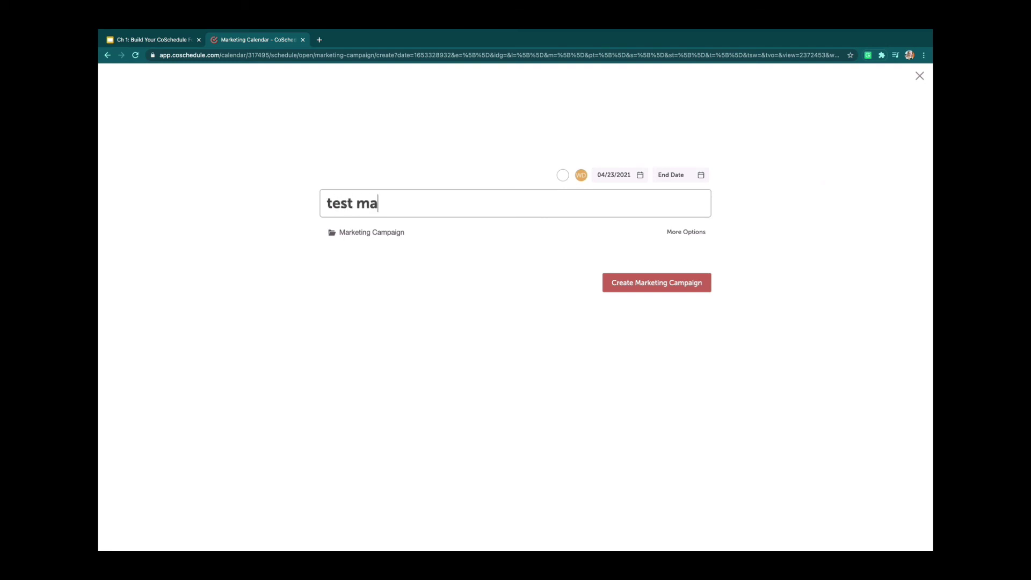
{"action": "type", "text": "rketing campaign"}
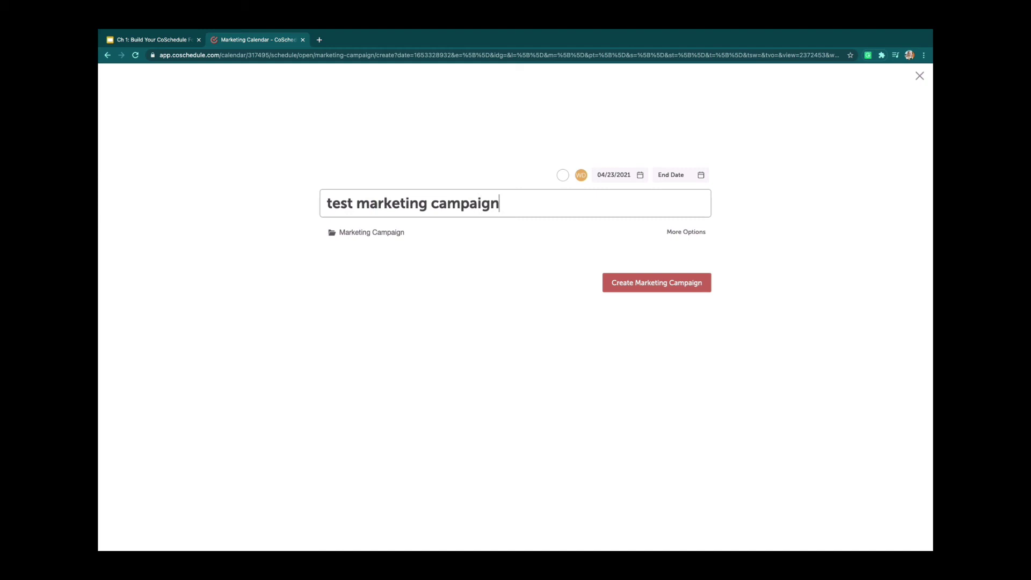
{"action": "left_click", "coordinate": [562, 176]}
{"action": "left_click", "coordinate": [585, 253]}
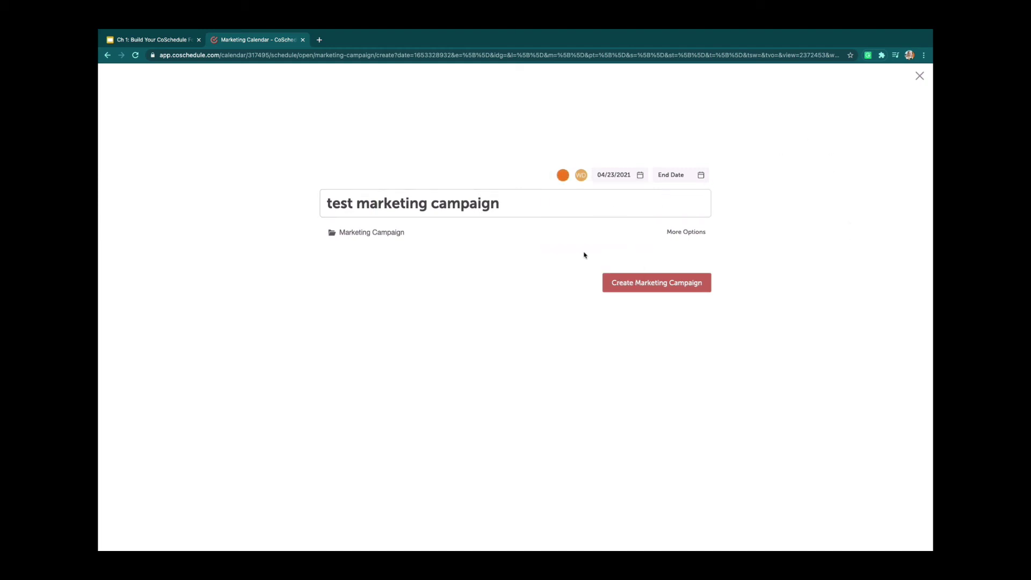
{"action": "left_click", "coordinate": [689, 175]}
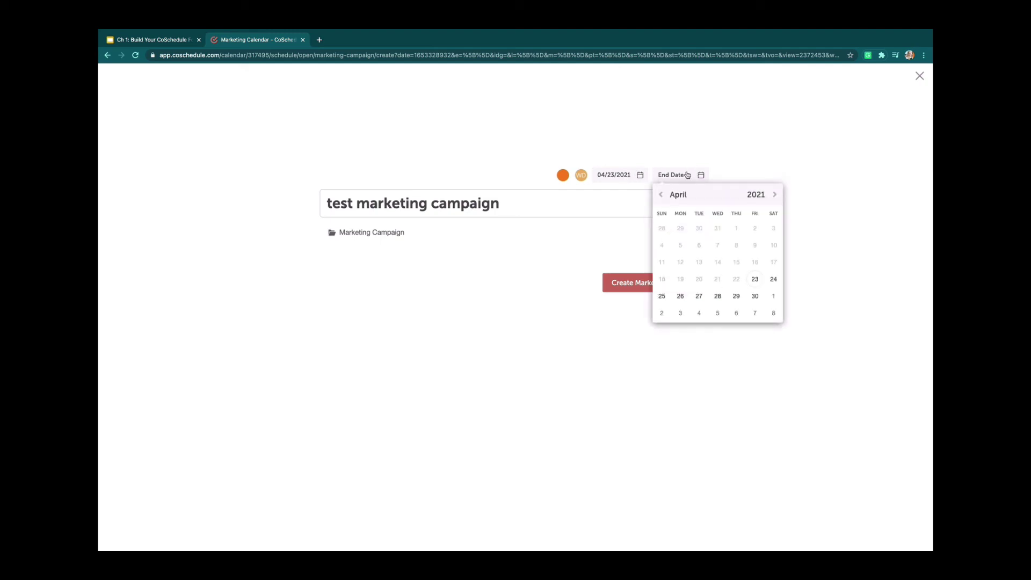
{"action": "left_click", "coordinate": [754, 295]}
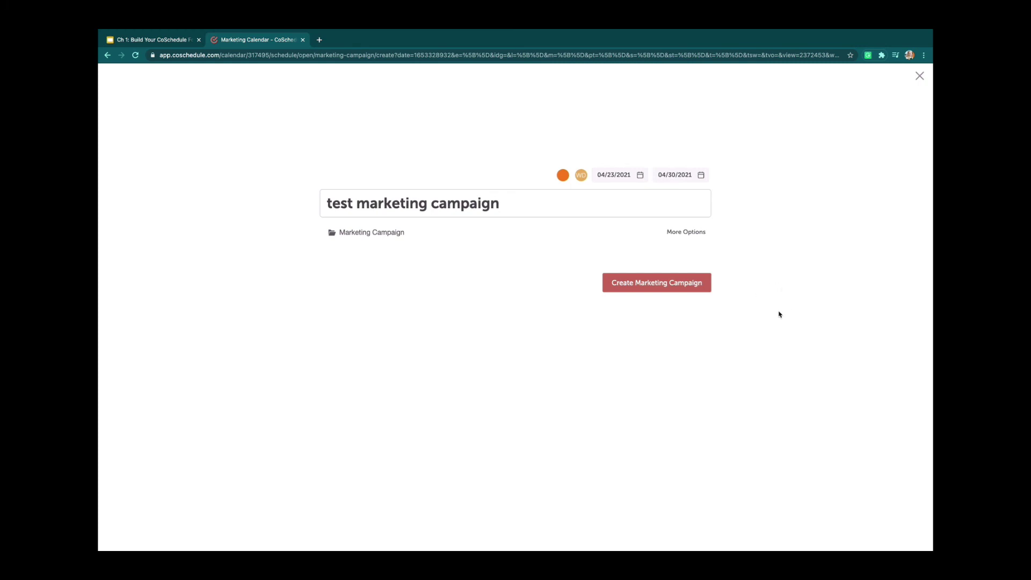
{"action": "left_click", "coordinate": [670, 285]}
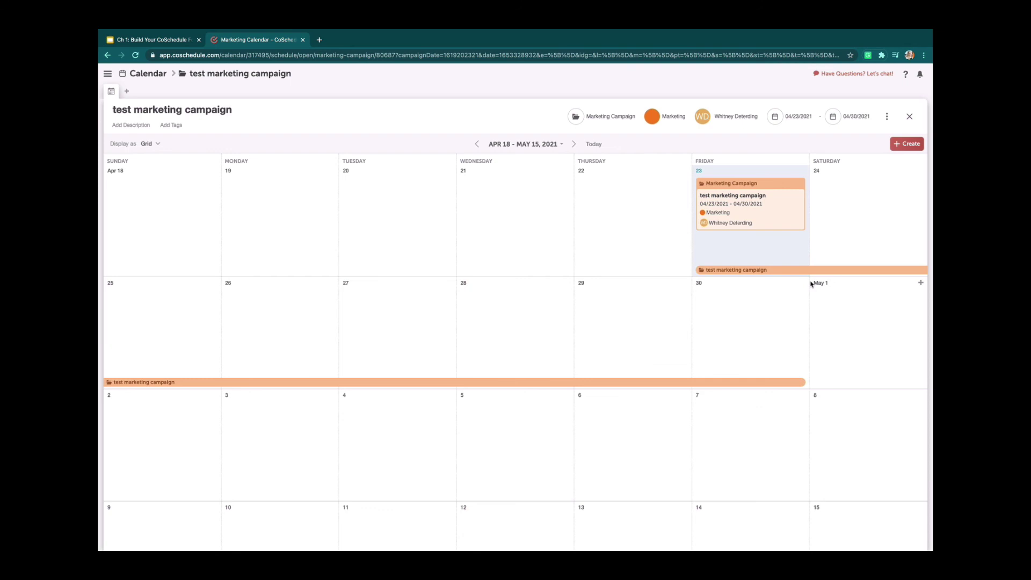
Add a Blog Post project 'test campaign project' on April 29 in the campaign, then close it
{"action": "left_click", "coordinate": [684, 284]}
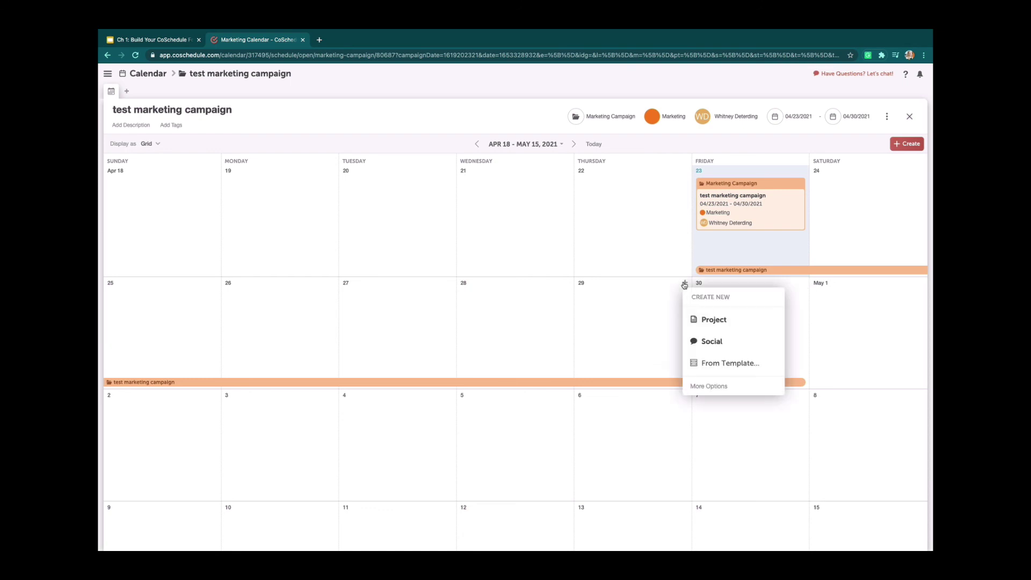
{"action": "left_click", "coordinate": [714, 320]}
{"action": "type", "text": "te"}
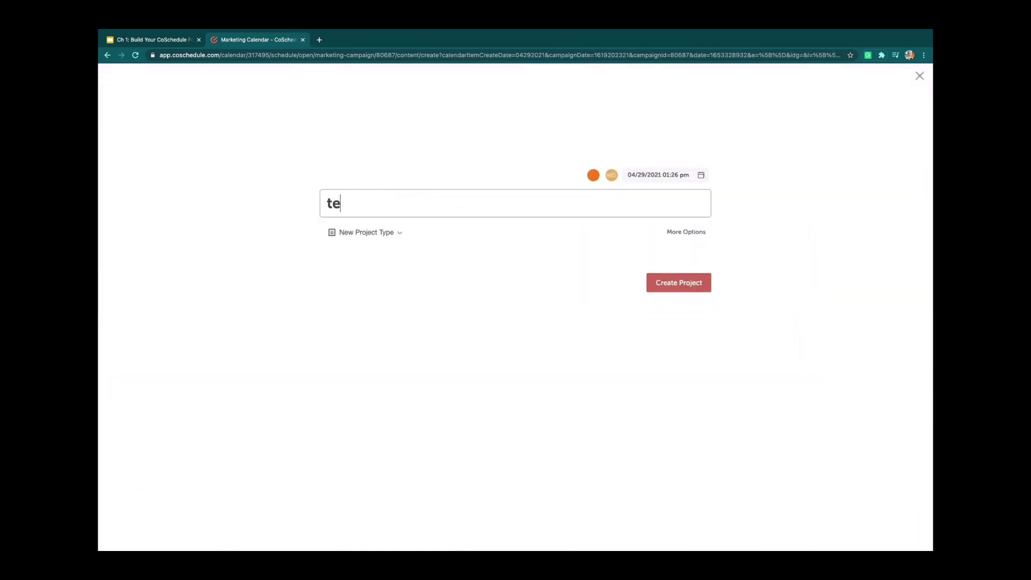
{"action": "type", "text": "st camp"}
{"action": "type", "text": "aig"}
{"action": "key", "text": "BackSpace"}
{"action": "type", "text": "ign"}
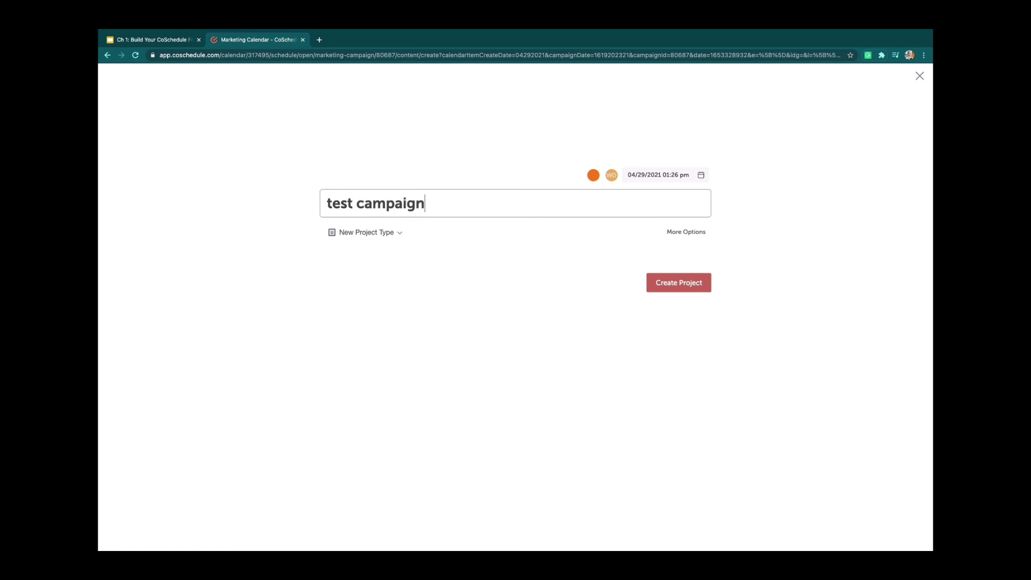
{"action": "type", "text": " project"}
{"action": "left_click", "coordinate": [378, 234]}
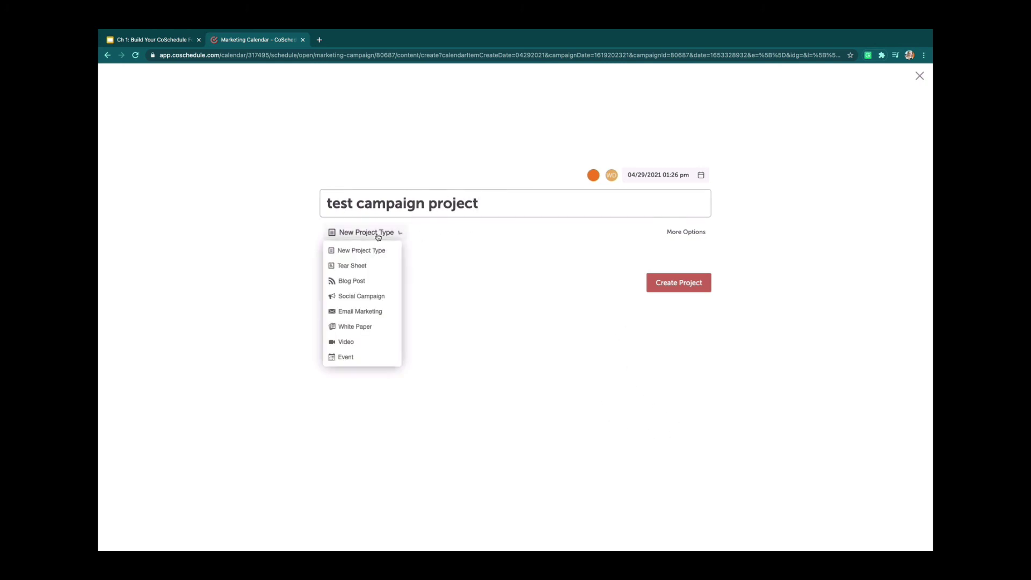
{"action": "left_click", "coordinate": [365, 288]}
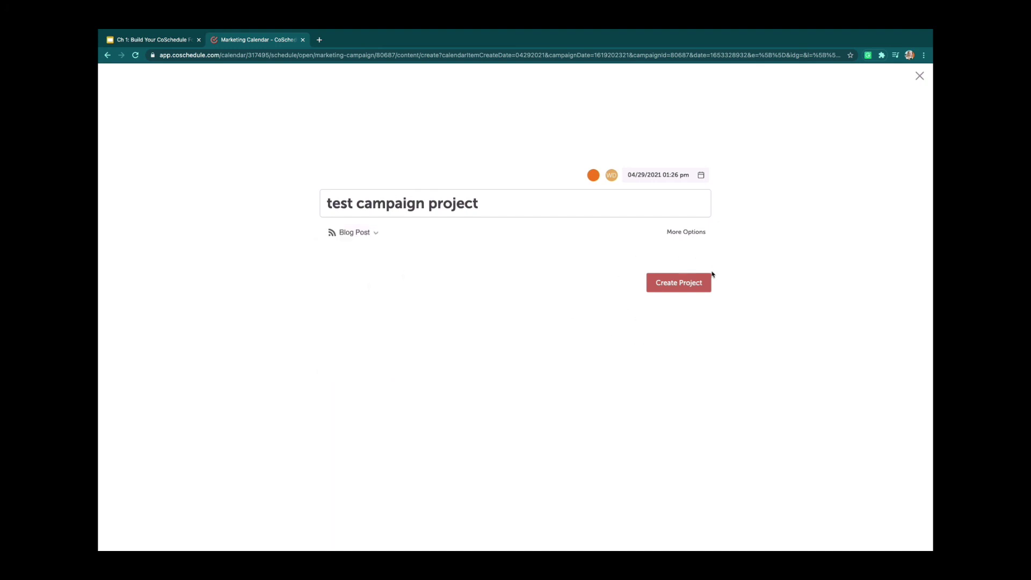
{"action": "left_click", "coordinate": [686, 285]}
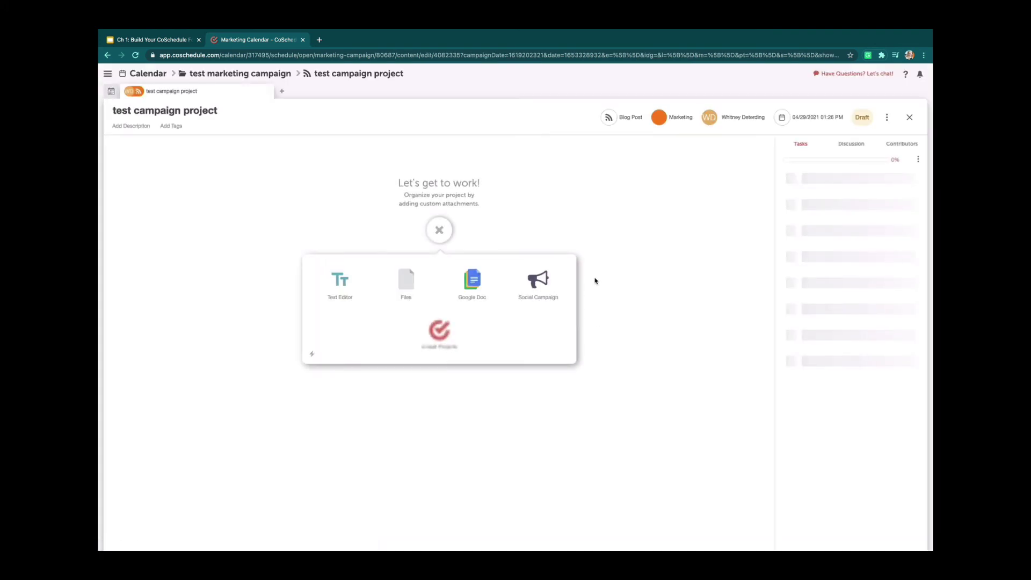
{"action": "left_click", "coordinate": [909, 117]}
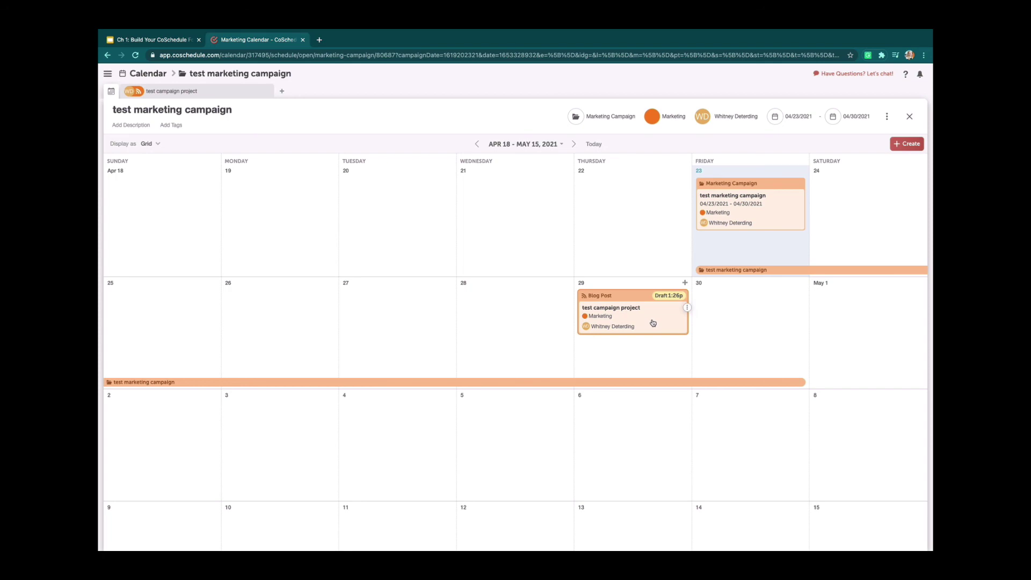
{"action": "left_click", "coordinate": [911, 117]}
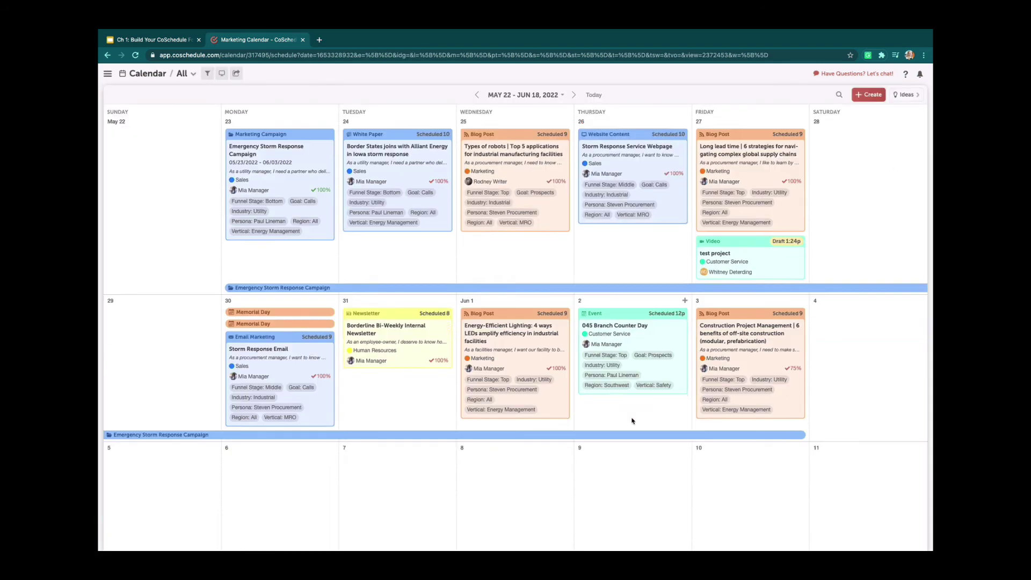